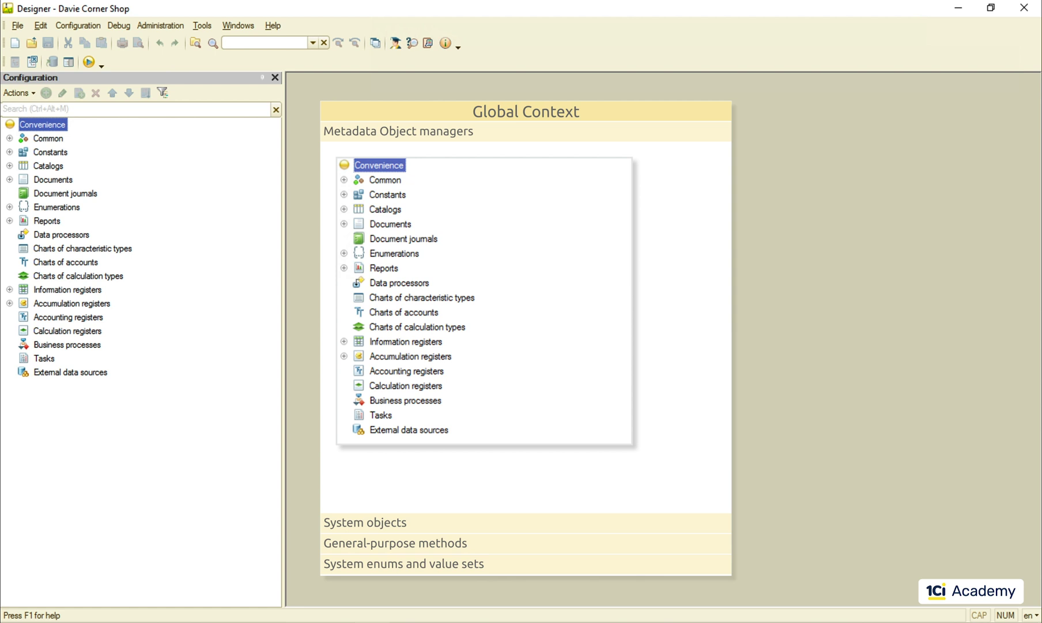
# - Show the Syntax Assistant page for Global context > Properties > Catalogs, of type CatalogsManager
pyautogui.click(396, 42)
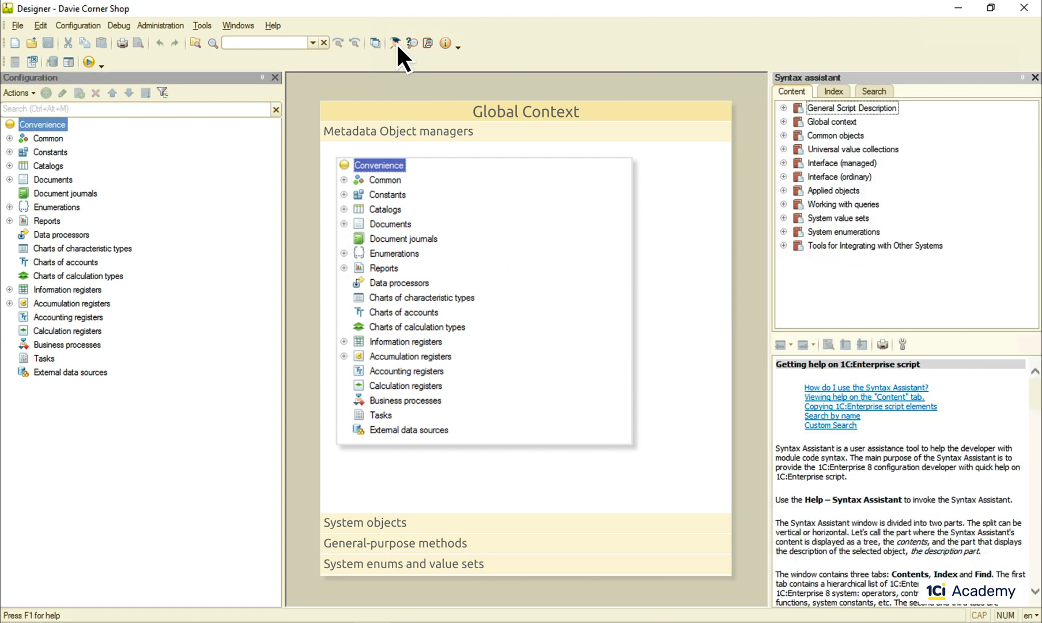
pyautogui.click(784, 121)
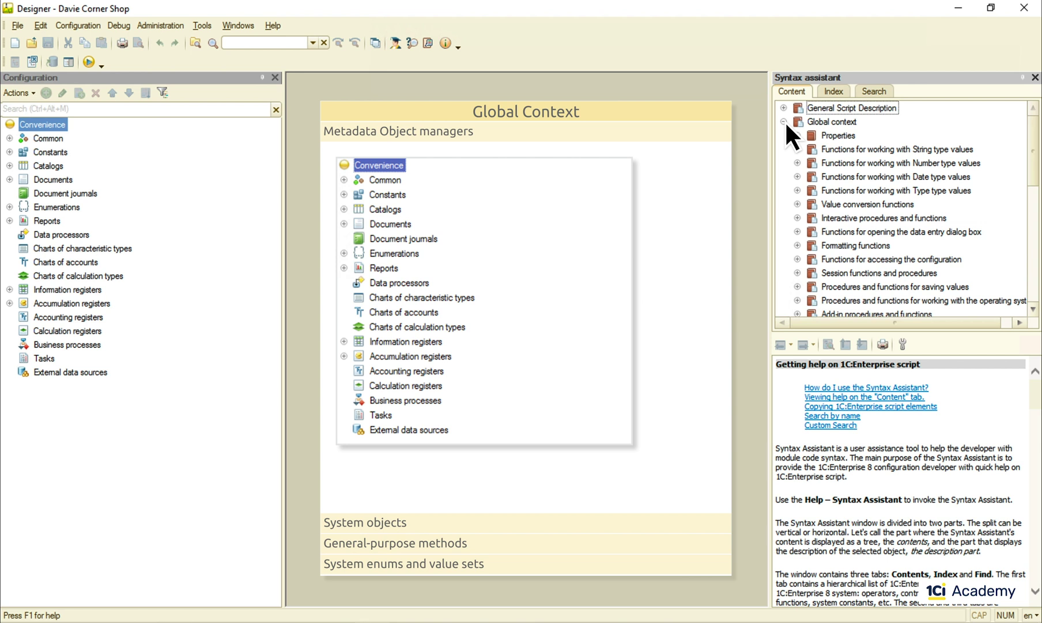
pyautogui.click(798, 136)
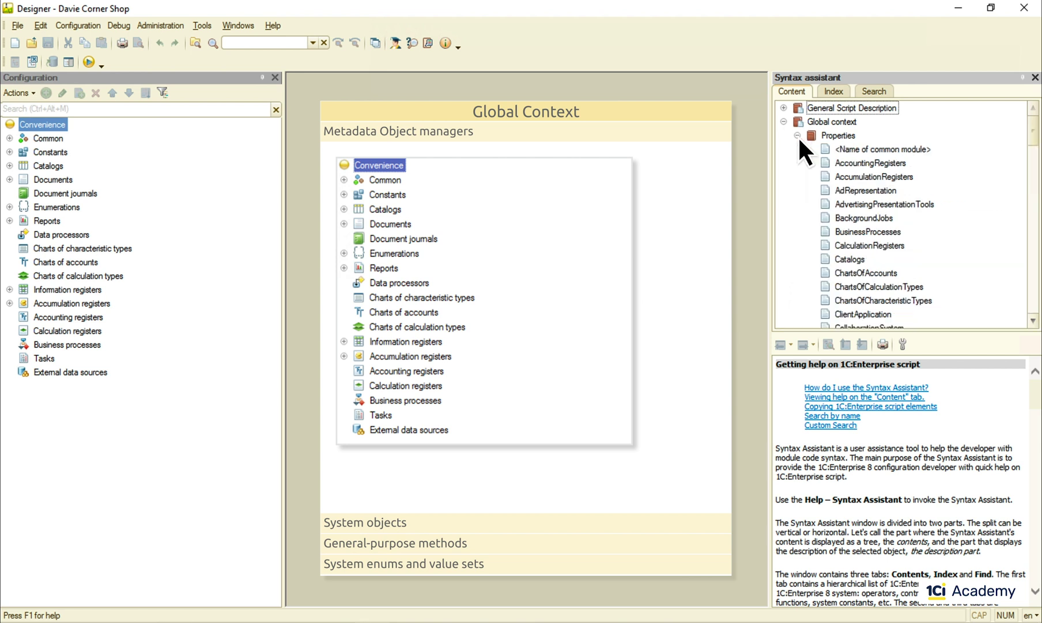
pyautogui.click(850, 259)
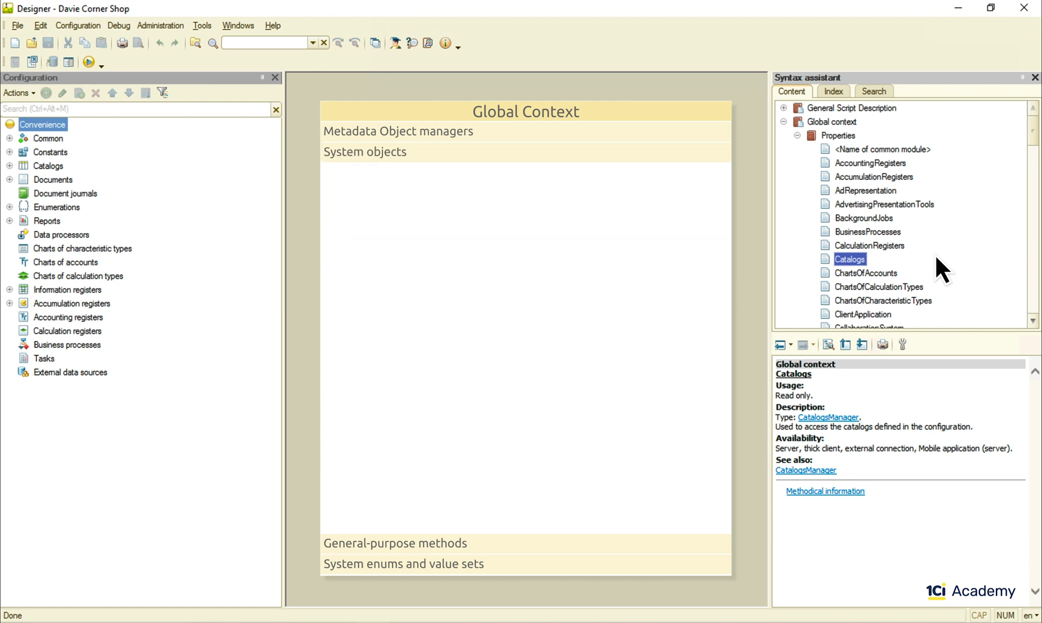
# - Scroll the Syntax Assistant tree back to the top and collapse the global Properties list
pyautogui.click(1035, 297)
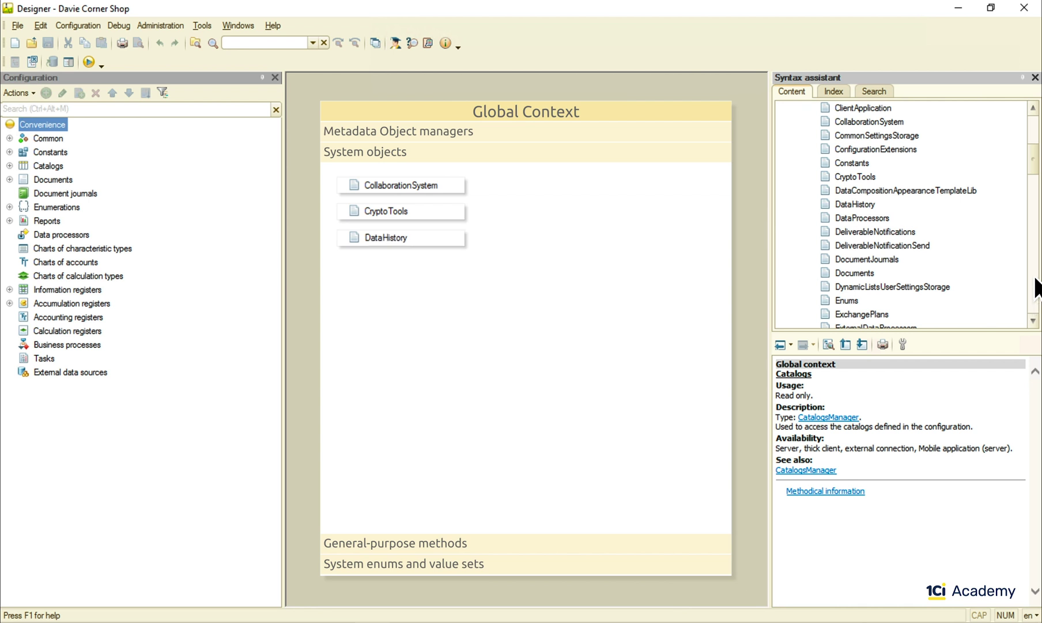
pyautogui.moveTo(1033, 163); pyautogui.dragTo(1033, 128)
pyautogui.click(798, 136)
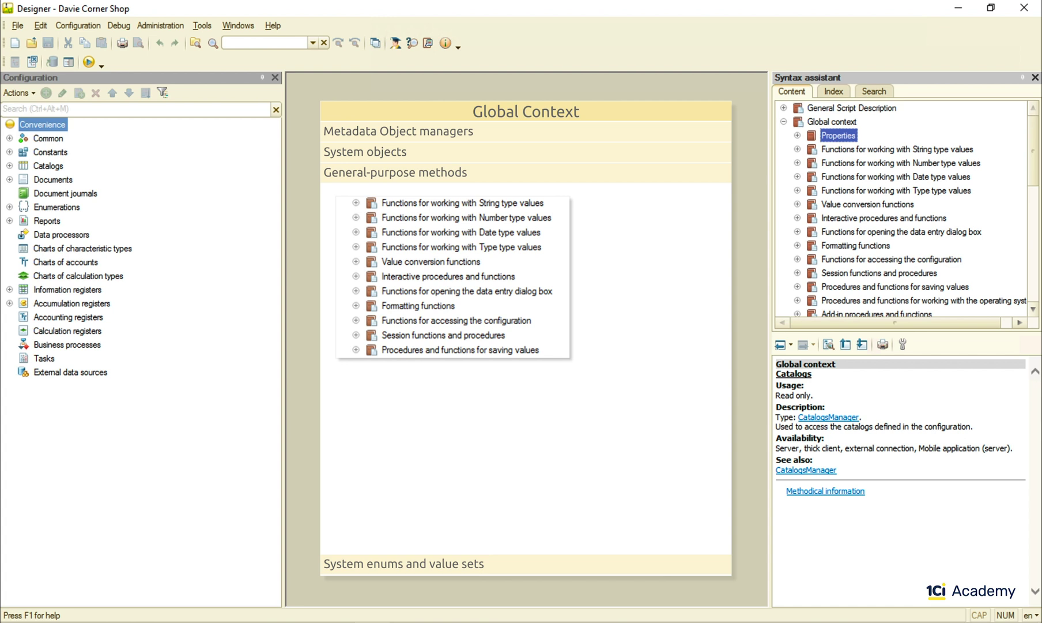
# - Collapse the Global context topic in the Syntax Assistant contents tree
pyautogui.click(783, 121)
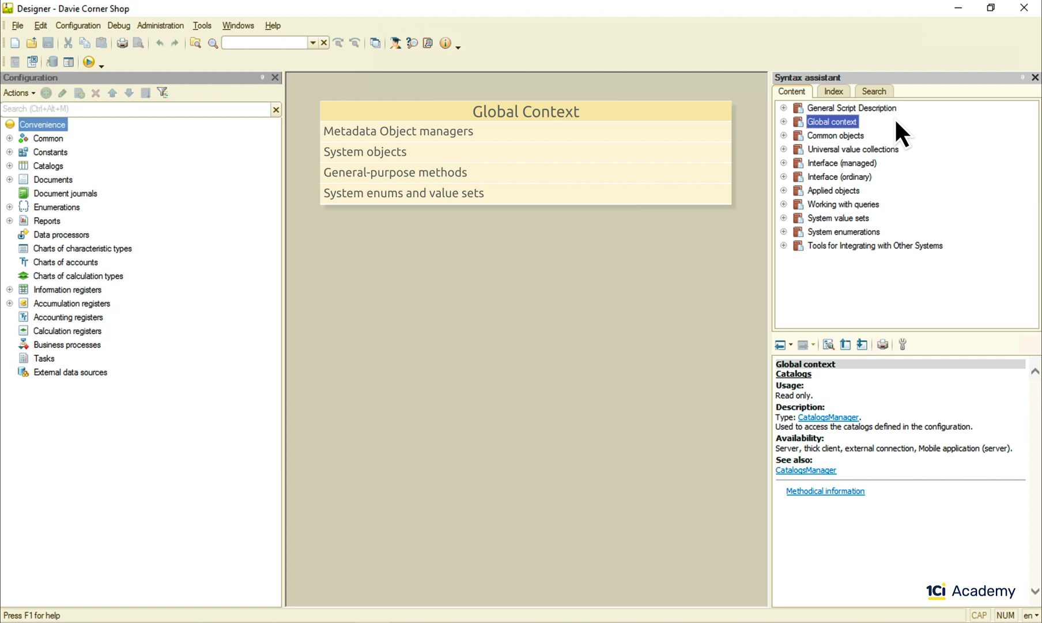
# - Close the Configuration tree panel to widen the workspace
pyautogui.click(275, 77)
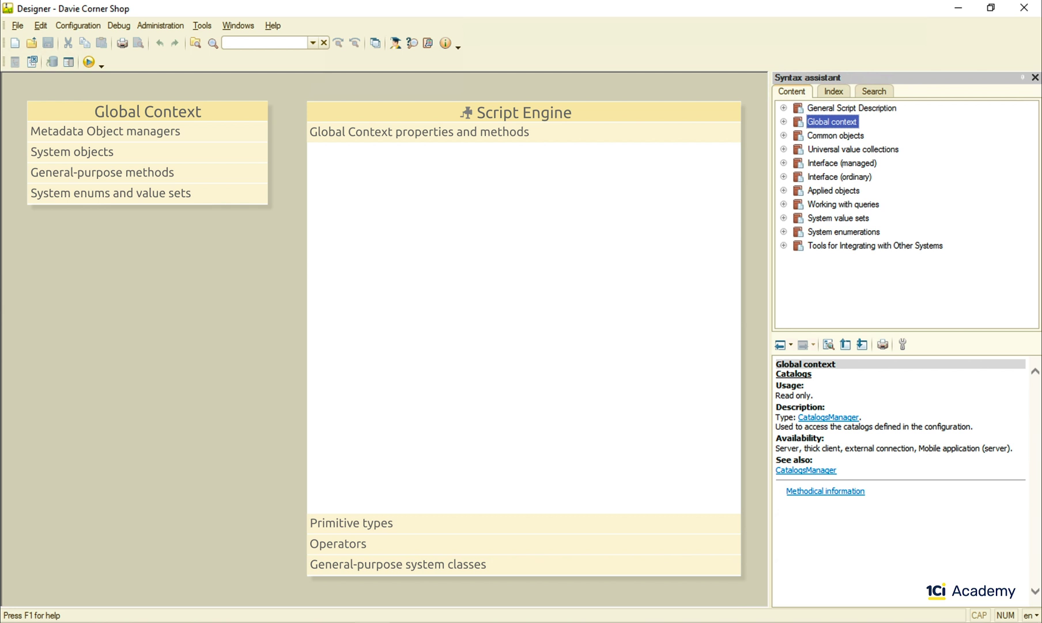
pyautogui.write('Class MyNewClass()')
pyautogui.press('Return')
pyautogui.write('EndClass')
pyautogui.press('Up')
pyautogui.press('End')
pyautogui.press('Return')
pyautogui.press('Tab')
pyautogui.click(342, 164)
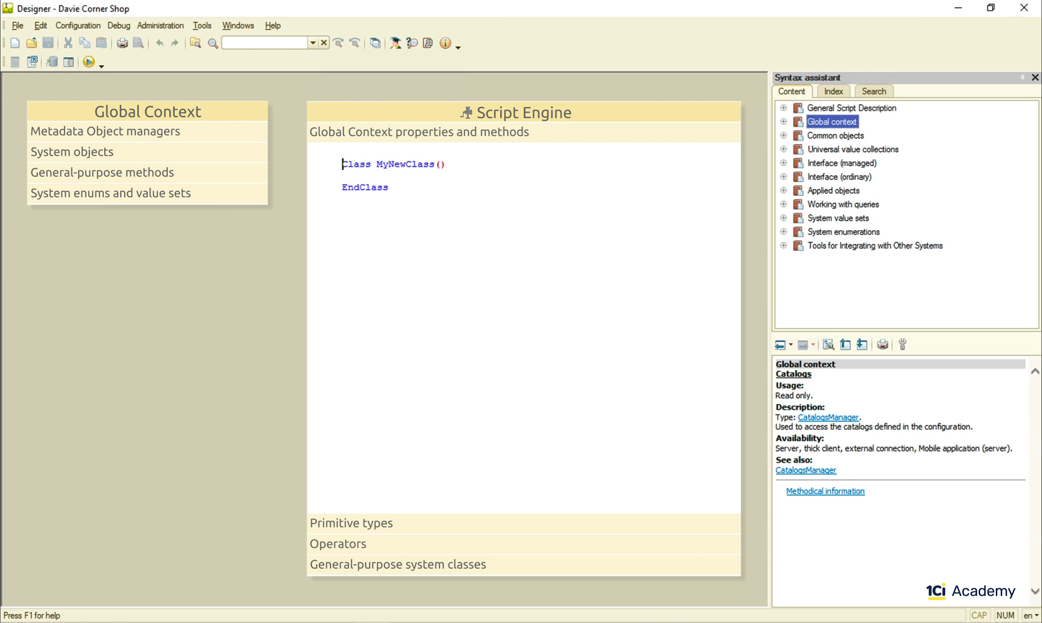
pyautogui.hotkey('ctrl', 'a')
pyautogui.press('Delete')
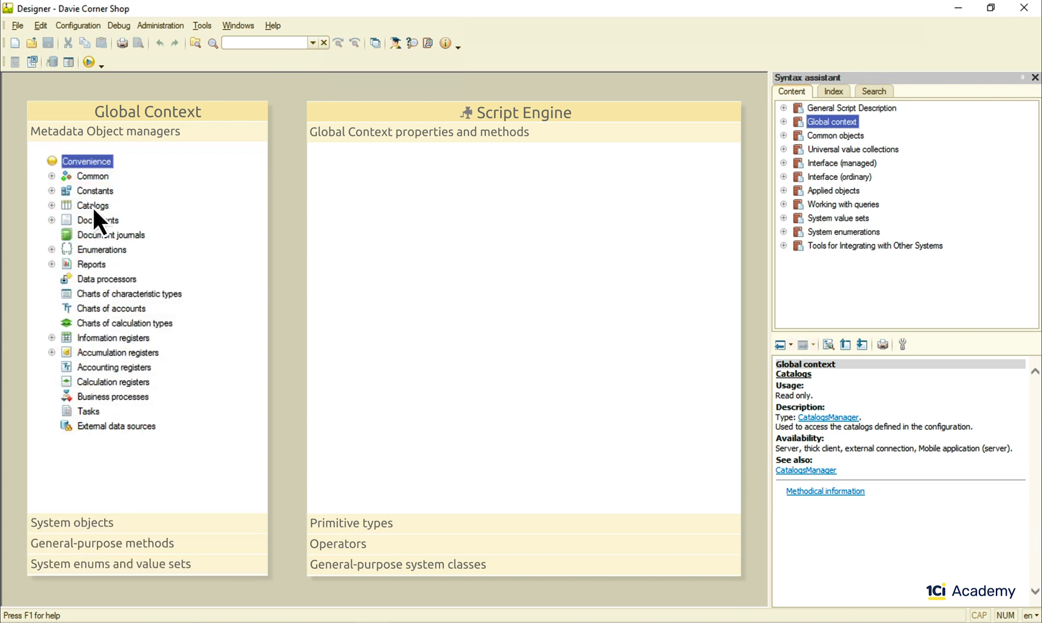
# - Add a new catalog, Catalog1, to the Catalogs group in the metadata tree
pyautogui.click(92, 205)
pyautogui.click(52, 206)
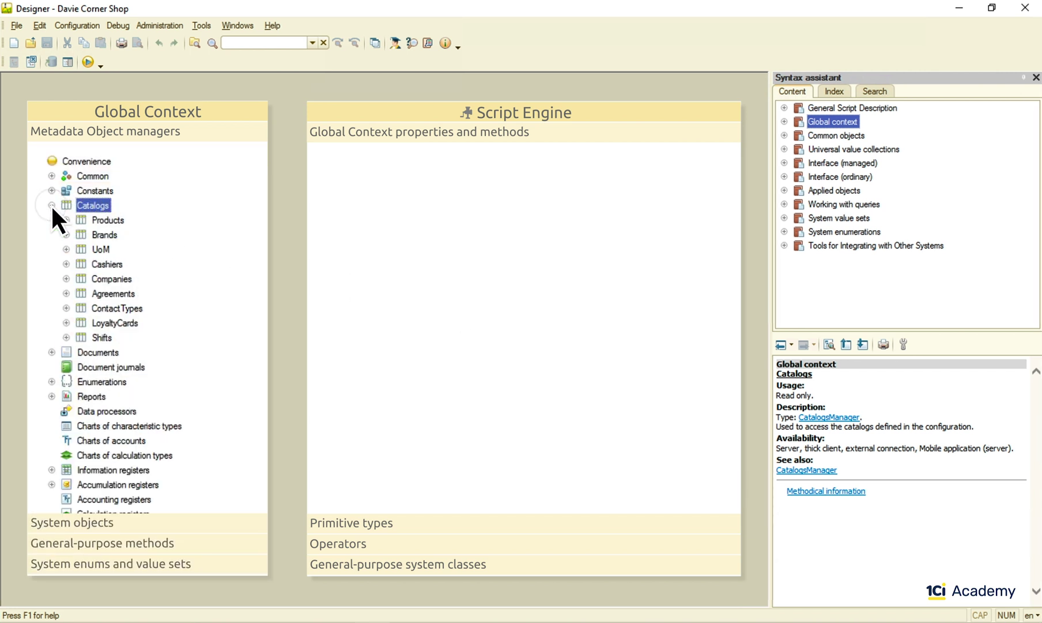
pyautogui.rightClick(92, 206)
pyautogui.click(131, 215)
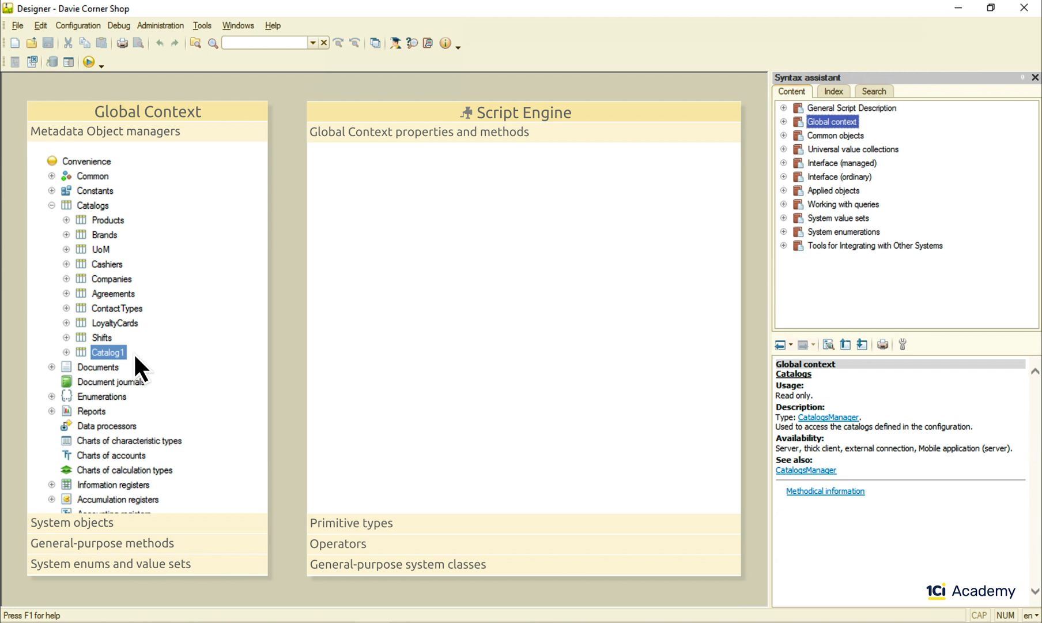
# - Show the Syntax Assistant help for the global Catalogs property again
pyautogui.click(784, 121)
pyautogui.click(797, 135)
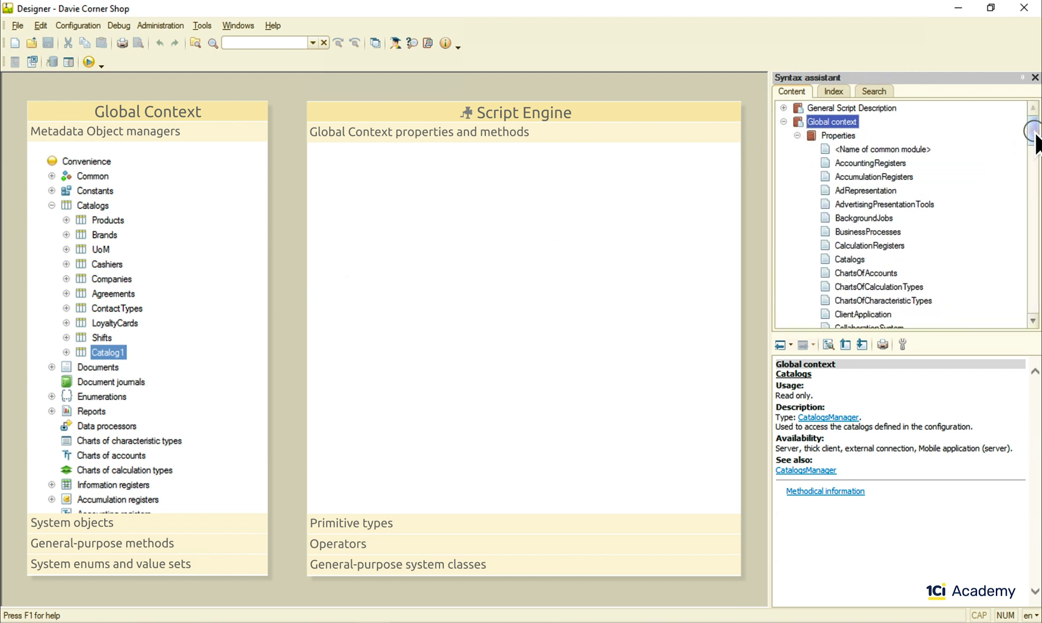
pyautogui.scroll(-3, 1034, 136)
pyautogui.click(852, 164)
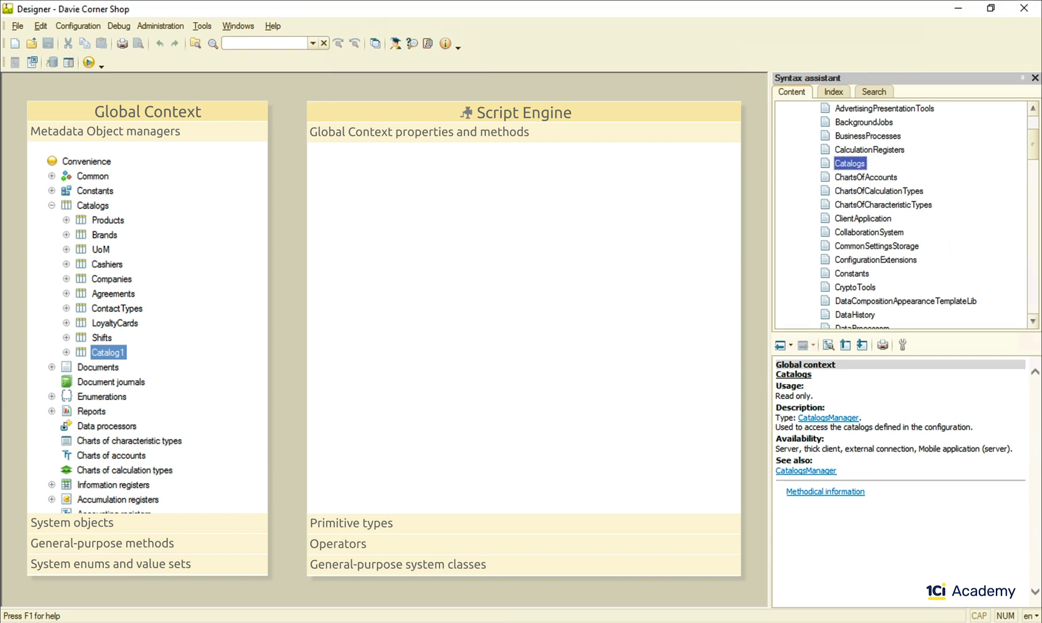
# - Write the line NewItem = Catalogs.Catalog1.CreateItem(); using autocomplete
pyautogui.write('Catalogs.')
pyautogui.press('Down')
pyautogui.press('Down')
pyautogui.press('Down')
pyautogui.press('Down')
pyautogui.press('Return')
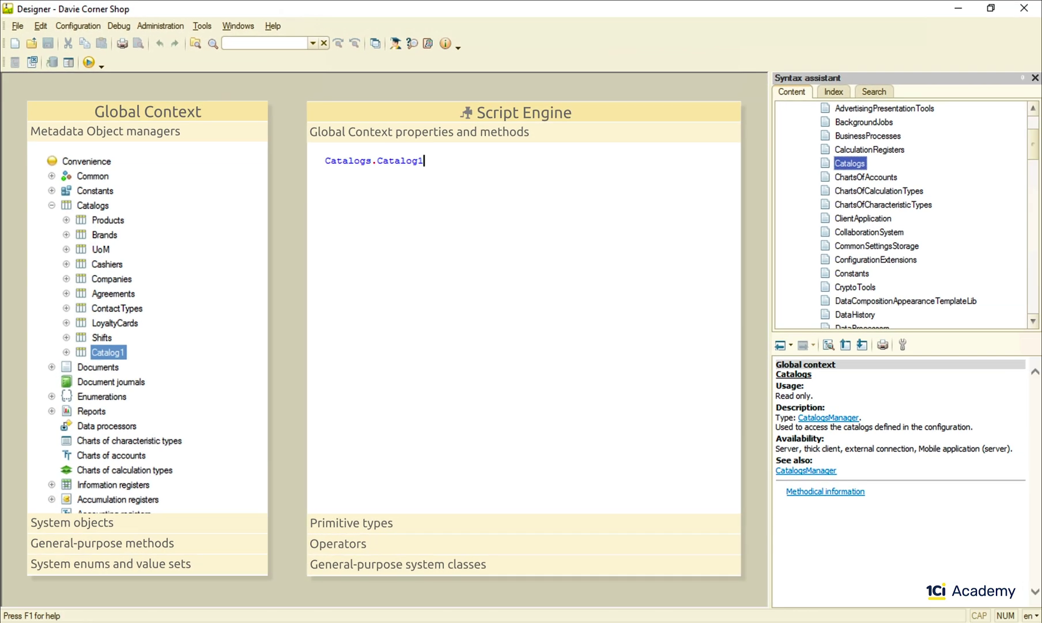
pyautogui.write('.')
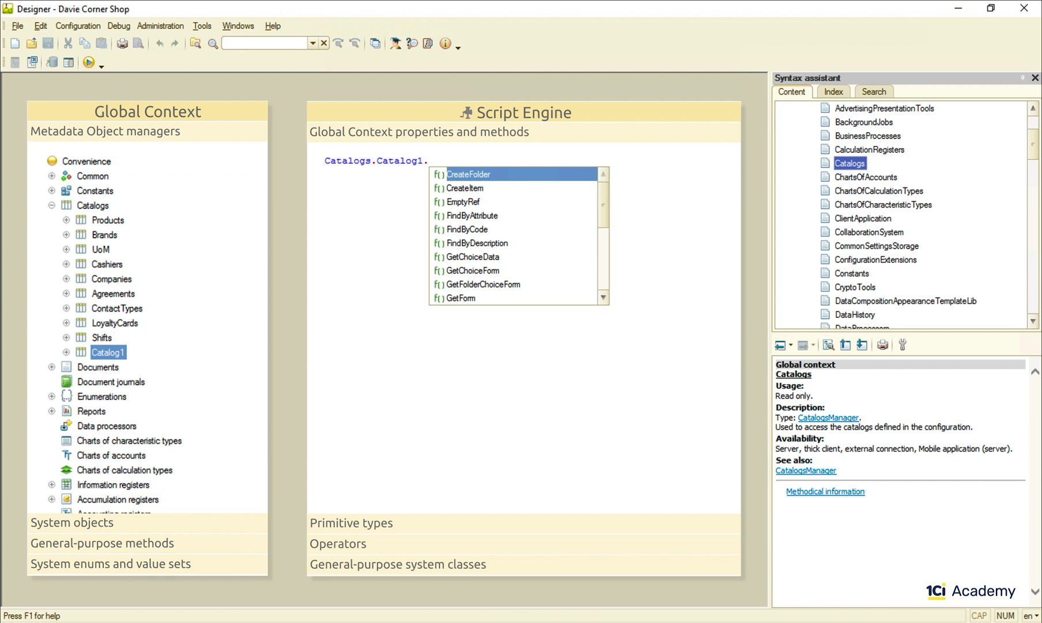
pyautogui.press('Down')
pyautogui.press('Return')
pyautogui.write(';')
pyautogui.press('Home')
pyautogui.write('NewItem =')
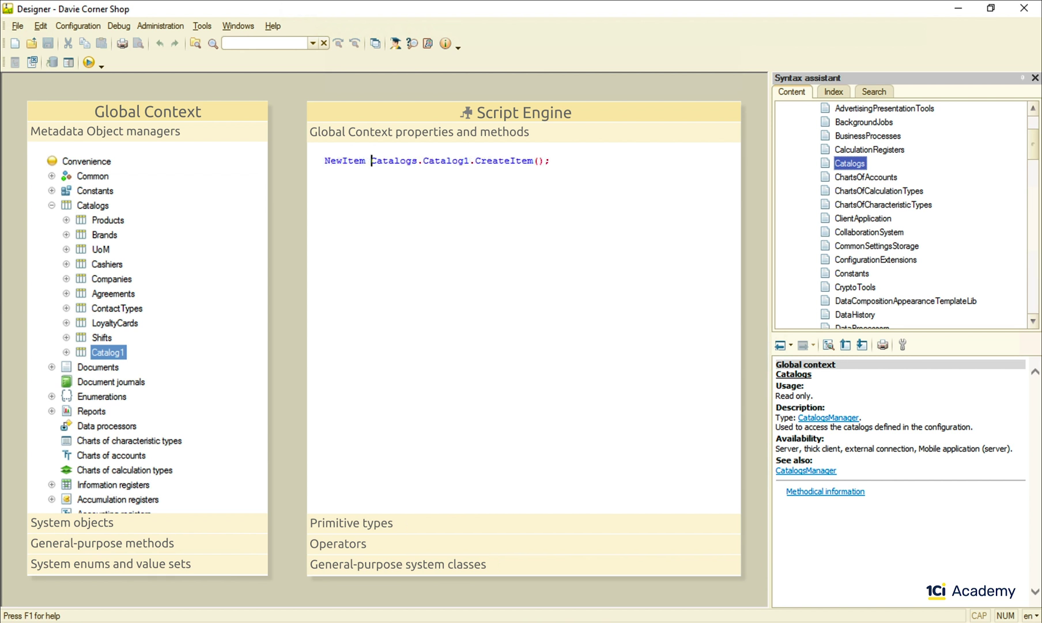
pyautogui.press('End')
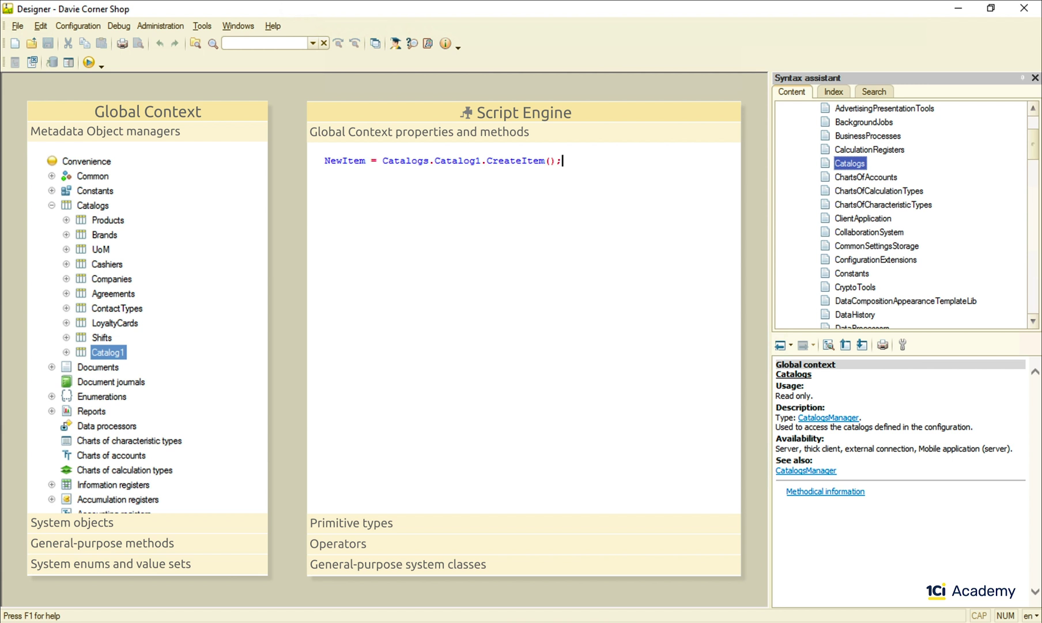
# - Add the line NewItem.Description = "My new item";
pyautogui.press('Return')
pyautogui.write('NewItem.D')
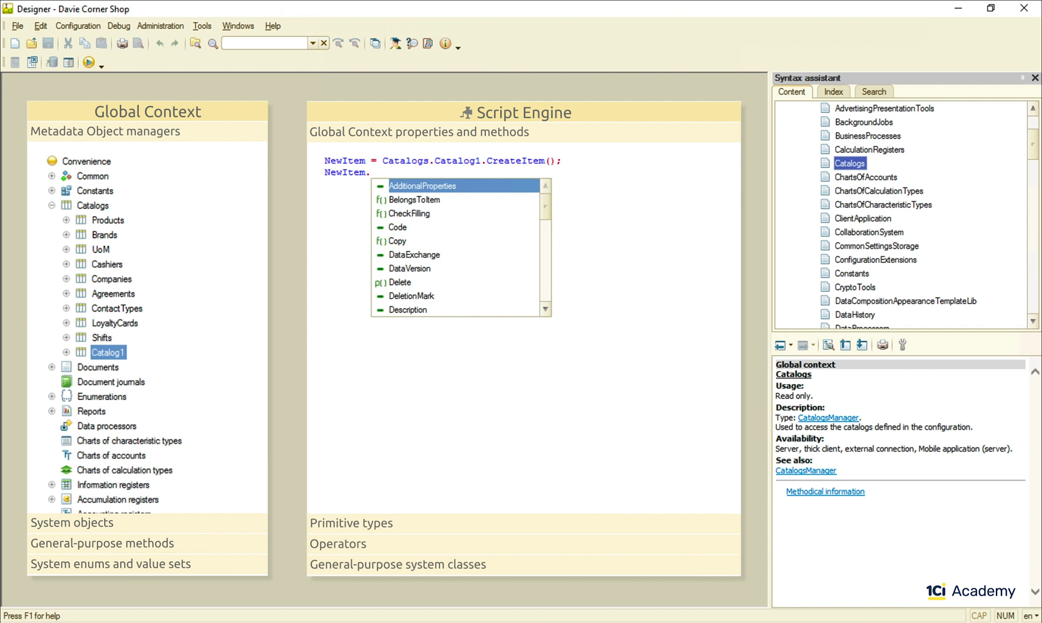
pyautogui.press('Down')
pyautogui.press('Down')
pyautogui.press('Down')
pyautogui.press('Down')
pyautogui.press('Return')
pyautogui.write('= ""')
pyautogui.press('Left')
pyautogui.write('My new item')
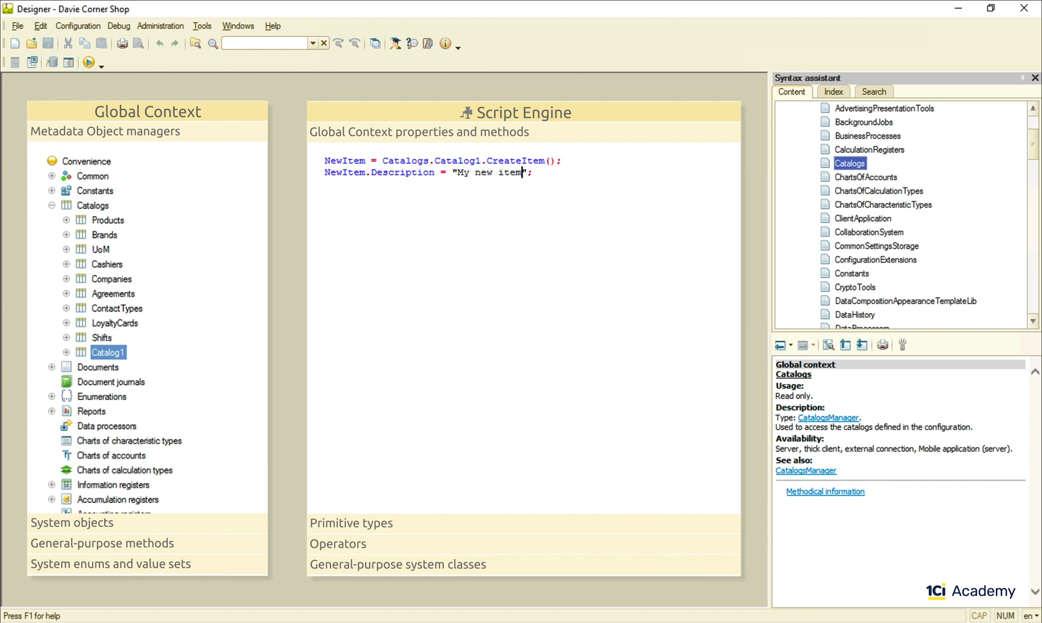
pyautogui.press('End')
pyautogui.write(';')
# - Add a final NewItem.Write(); line
pyautogui.press('Return')
pyautogui.write('NewItem.W')
pyautogui.press('Return')
pyautogui.write(';')
# - Delete the Description and Write lines and change CreateItem() to FindByCode("0001")
pyautogui.press('Up')
pyautogui.press('Home')
pyautogui.hotkey('shift', 'Down')
pyautogui.hotkey('shift', 'Down')
pyautogui.press('Delete')
pyautogui.click(480, 160)
pyautogui.hotkey('shift', 'End')
pyautogui.write('.')
pyautogui.press('Down')
pyautogui.press('Down')
pyautogui.press('Down')
pyautogui.press('Down')
pyautogui.press('Return')
pyautogui.write('"0001");')
# - Rename the first-line variable from NewItem to OldItemRef
pyautogui.press('Home')
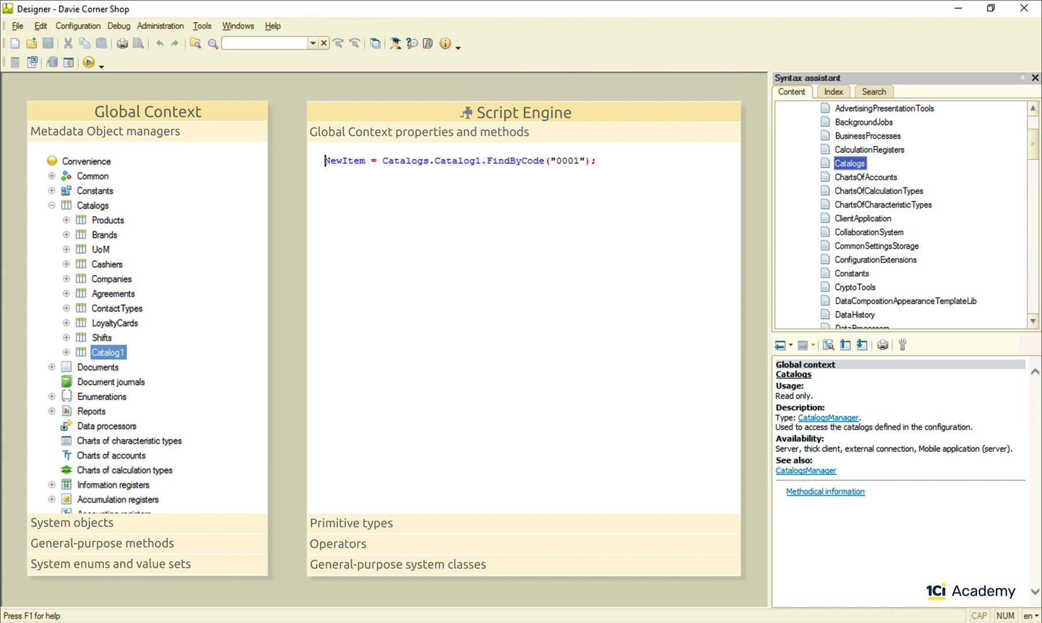
pyautogui.press('Delete')
pyautogui.press('Delete')
pyautogui.press('Delete')
pyautogui.write('Old')
pyautogui.hotkey('ctrl', 'Right')
pyautogui.write('Ref')
pyautogui.press('End')
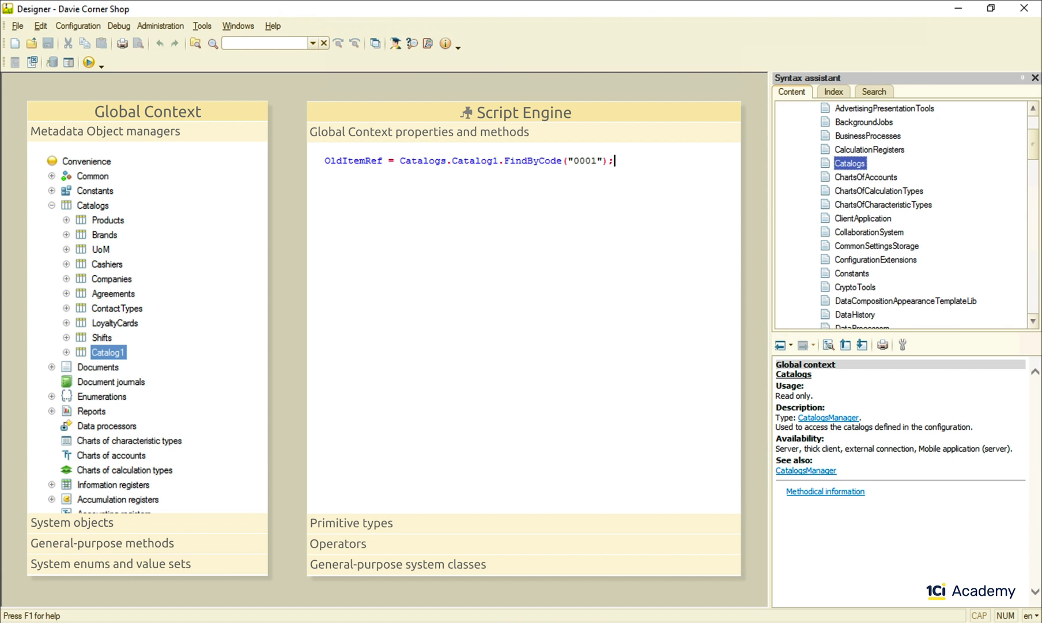
# - Add the line OldItem = OldItemRef.GetObject();
pyautogui.press('Return')
pyautogui.write('OldItemRef.GetO')
pyautogui.press('Return')
pyautogui.write(';')
pyautogui.press('Home')
pyautogui.write('OldItem =')
pyautogui.press('End')
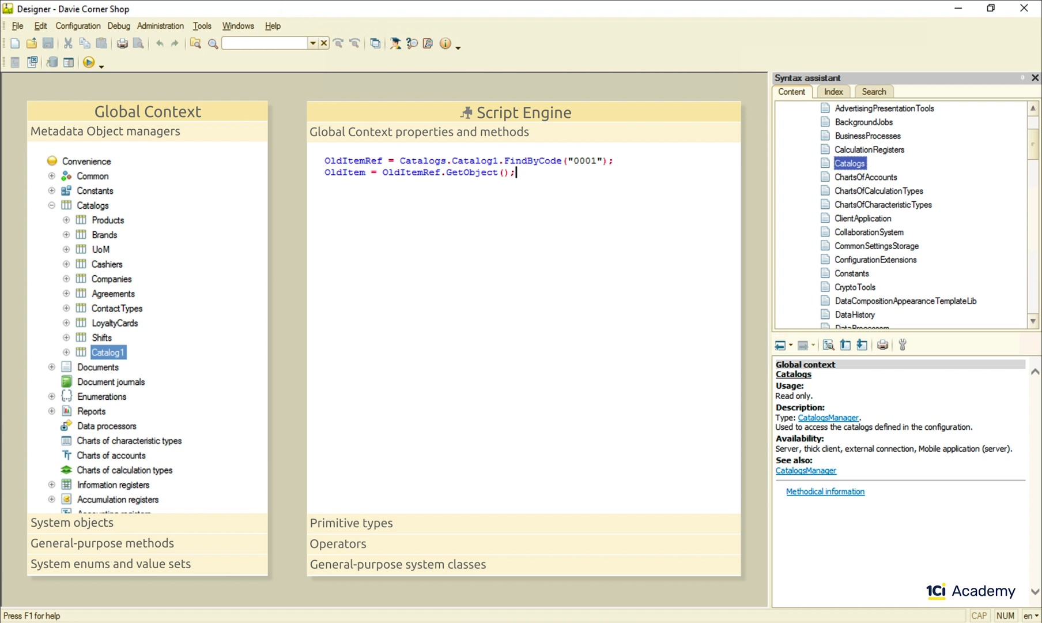
# - Add OldItem.Description = "New description"; and an OldItem.Write line
pyautogui.press('Return')
pyautogui.write('OldItem.De')
pyautogui.press('Down')
pyautogui.press('Down')
pyautogui.press('Return')
pyautogui.write('= "New description";')
pyautogui.press('Return')
pyautogui.write('OldItem.W')
pyautogui.press('Return')
pyautogui.write(';')
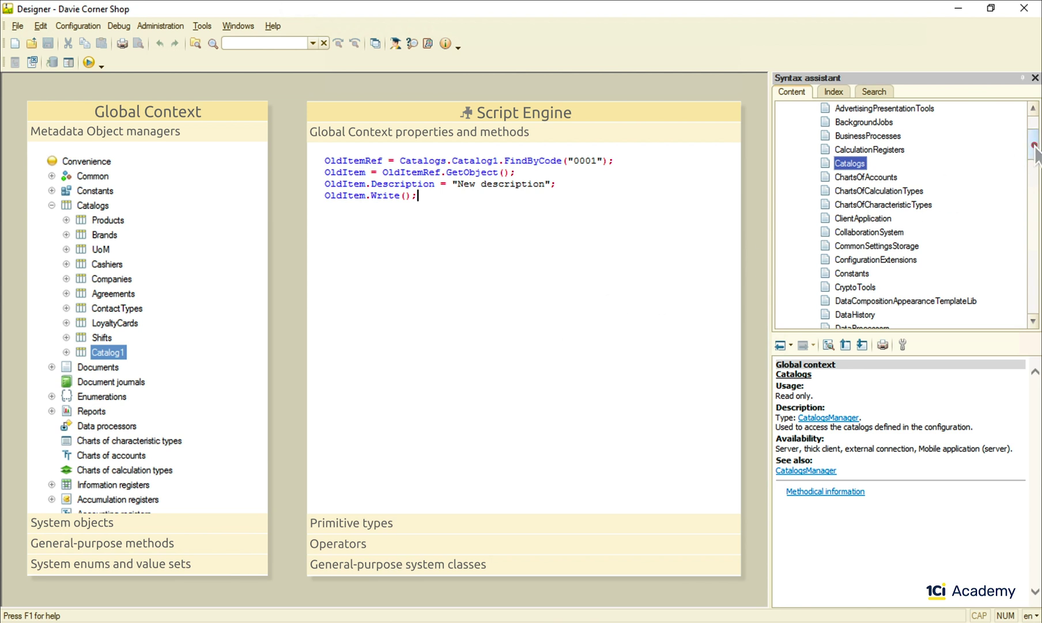
# - Collapse the Properties group and then the Global context section in the Syntax Assistant
pyautogui.moveTo(1035, 147)
pyautogui.mouseDown()
pyautogui.moveTo(1037, 185)
pyautogui.moveTo(1038, 133)
pyautogui.mouseUp()
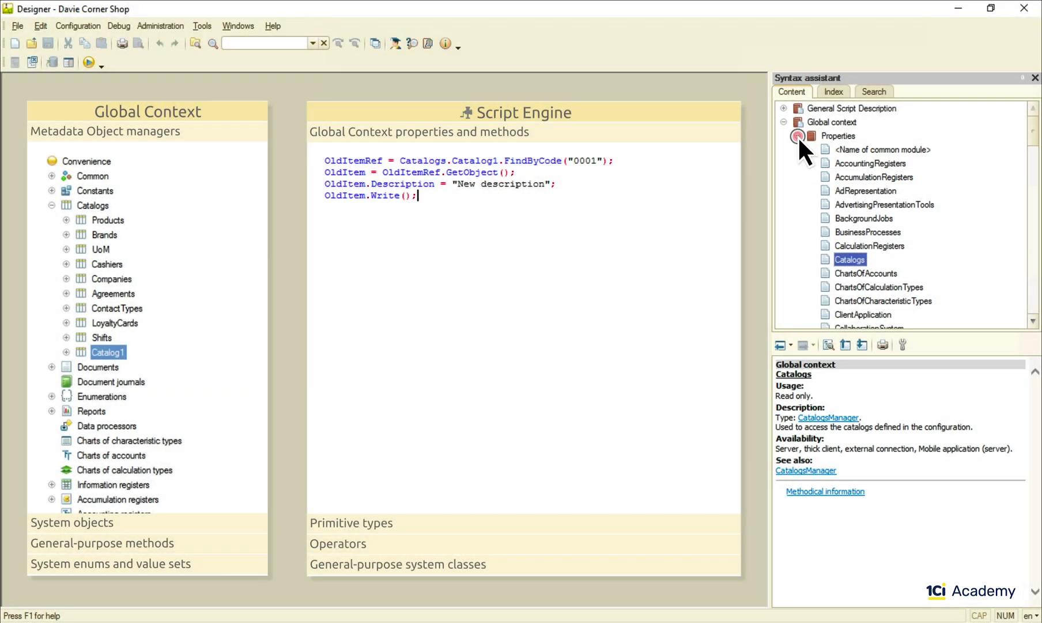
pyautogui.click(798, 136)
pyautogui.click(784, 122)
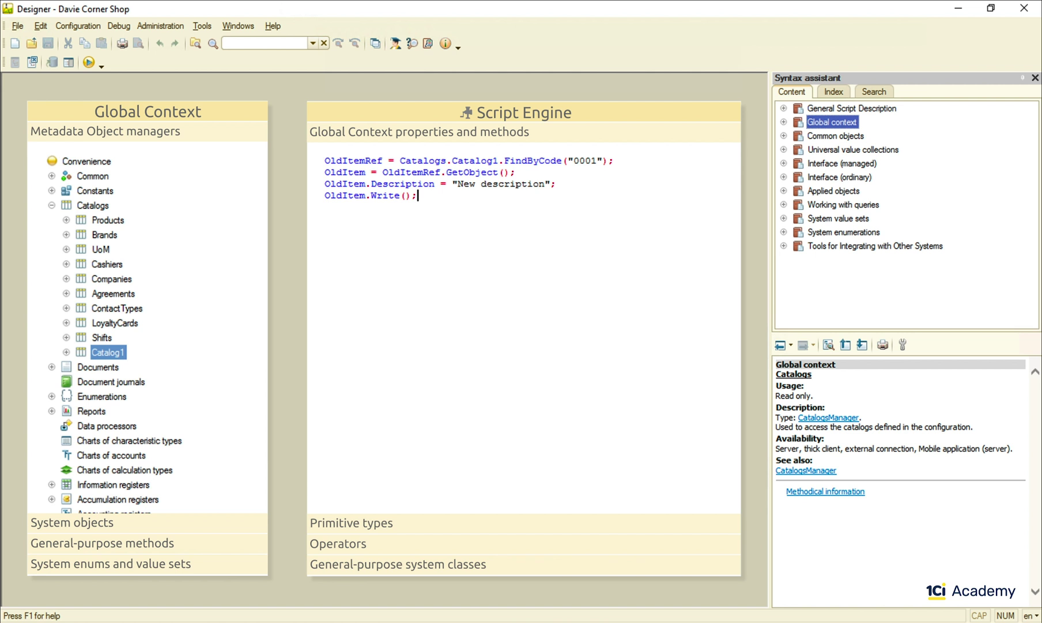
# - Open FindByCode help via Applied objects > Catalogs > CatalogManager.<Catalog name> > Methods
pyautogui.click(784, 191)
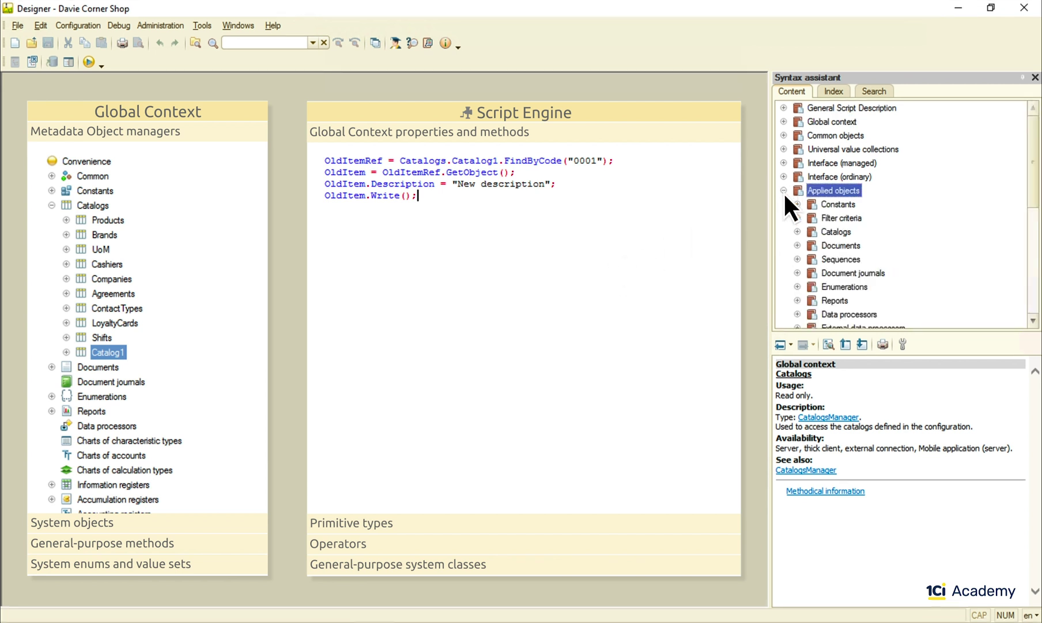
pyautogui.click(797, 232)
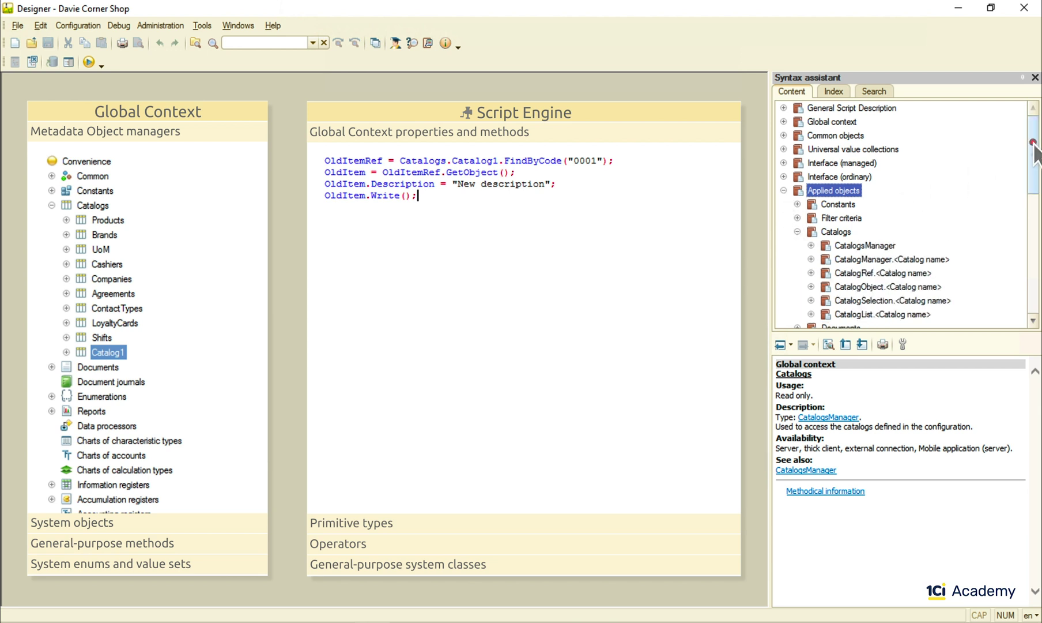
pyautogui.moveTo(1035, 148); pyautogui.dragTo(1036, 202)
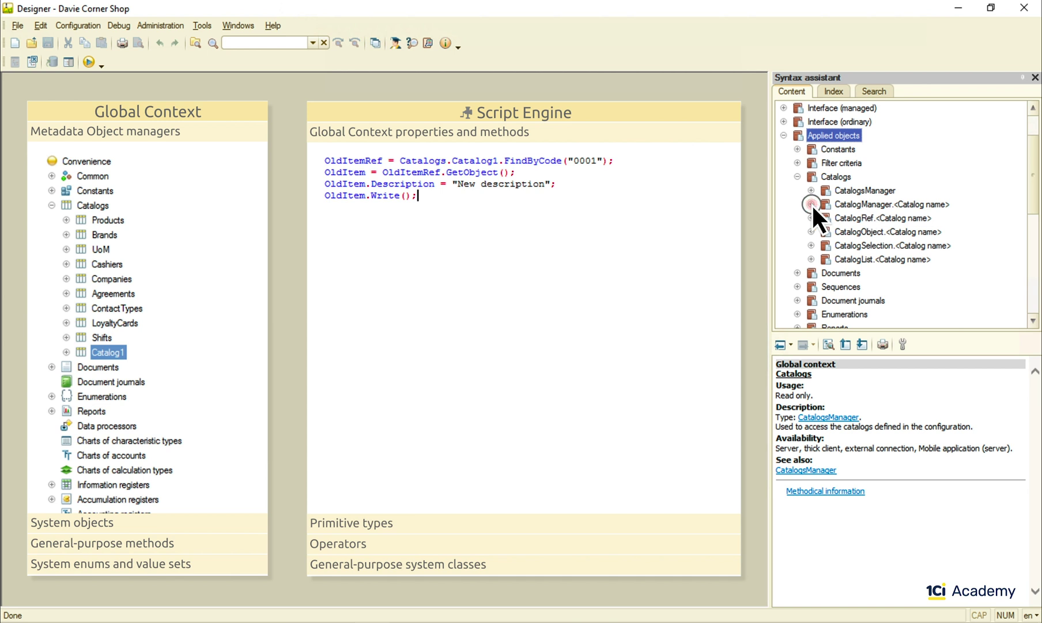
pyautogui.click(811, 204)
pyautogui.click(824, 231)
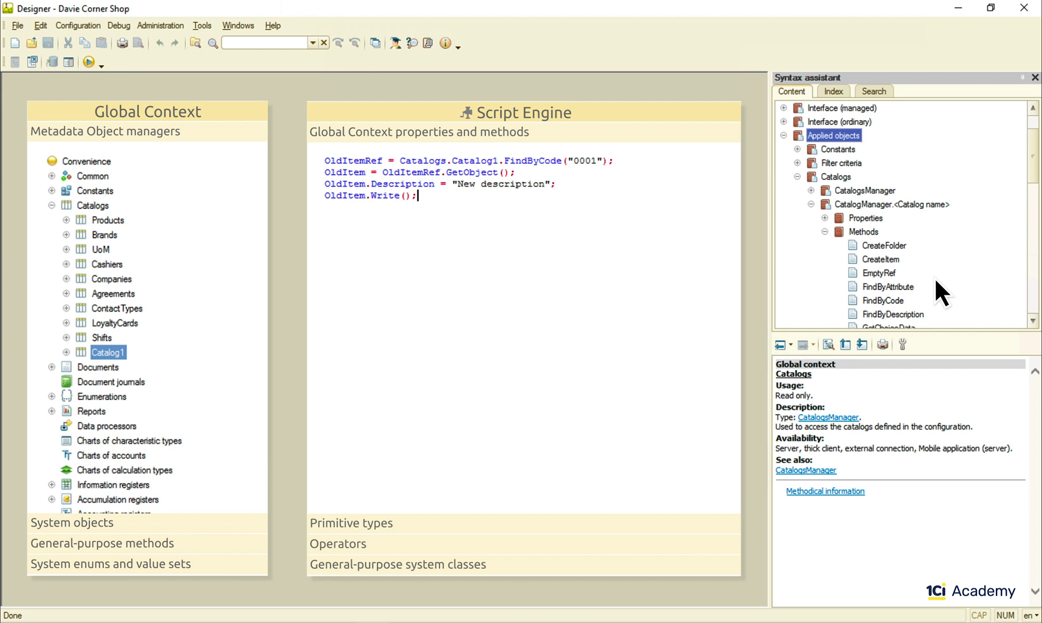
pyautogui.click(875, 299)
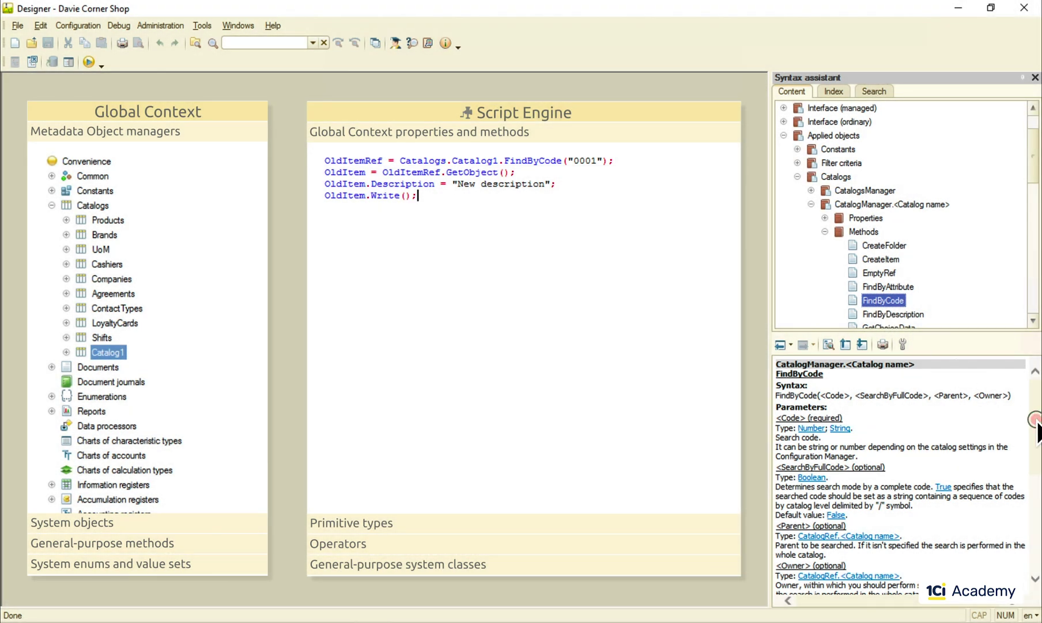
# - Open the CatalogRef.<Catalog name> help page, locate it in the tree, and collapse CatalogManager's methods
pyautogui.scroll(-4, 1036, 426)
pyautogui.click(829, 459)
pyautogui.click(829, 344)
pyautogui.moveTo(1033, 238); pyautogui.dragTo(1035, 167)
pyautogui.click(825, 190)
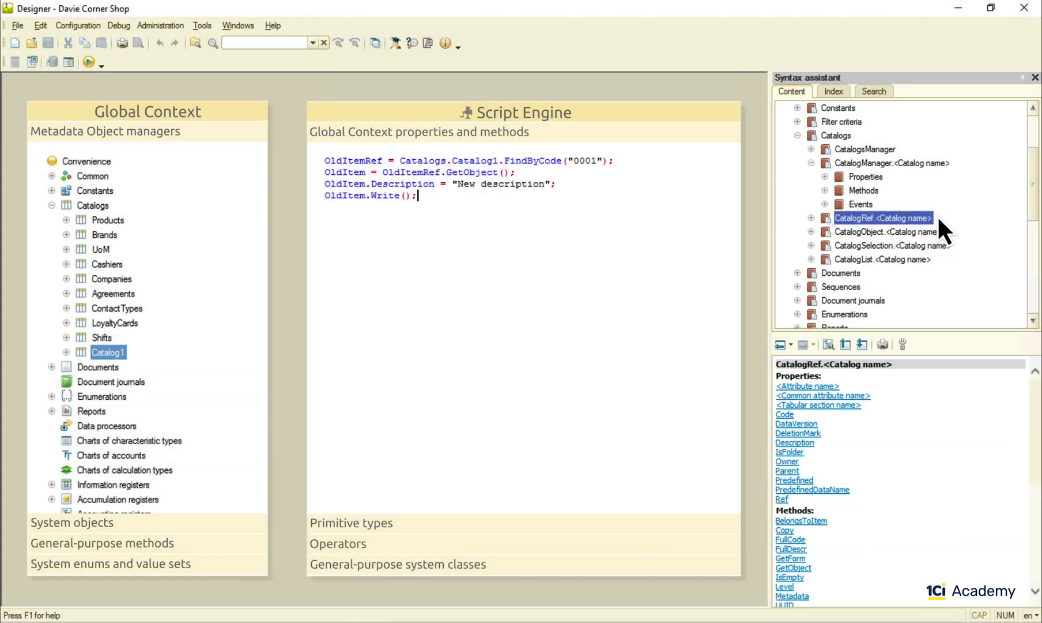
# - Open CatalogRef's GetObject method help, then its CatalogObject.<Catalog name> return type
pyautogui.click(811, 218)
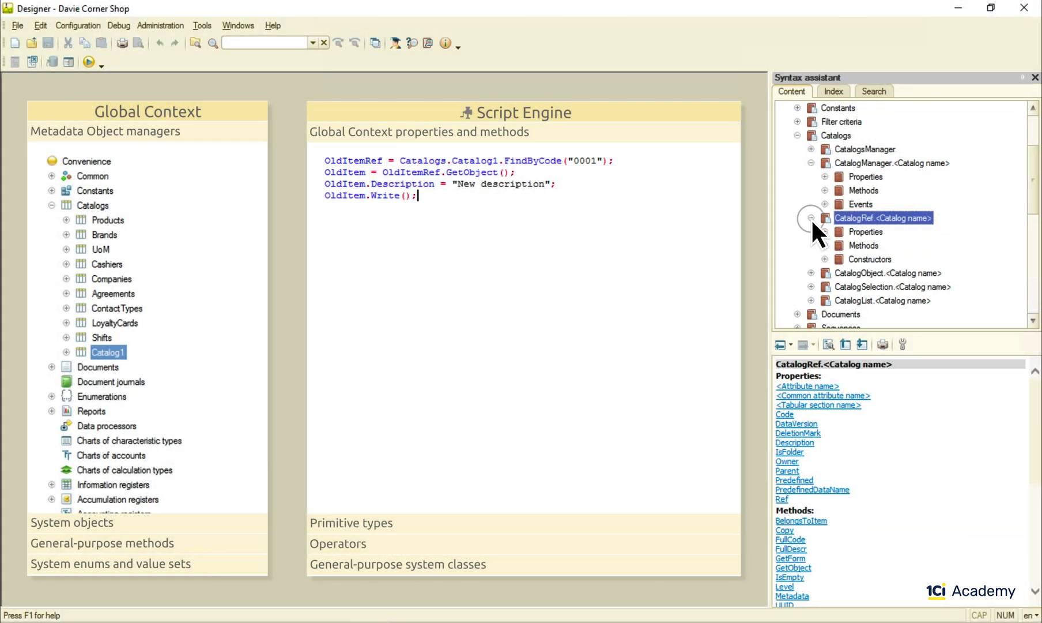
pyautogui.click(826, 246)
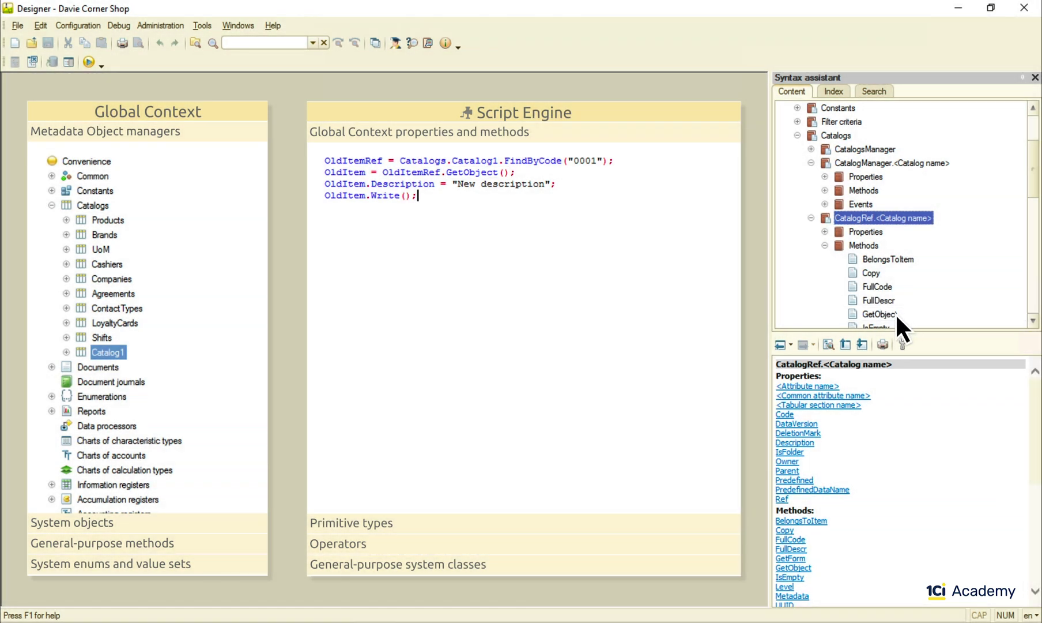
pyautogui.click(871, 313)
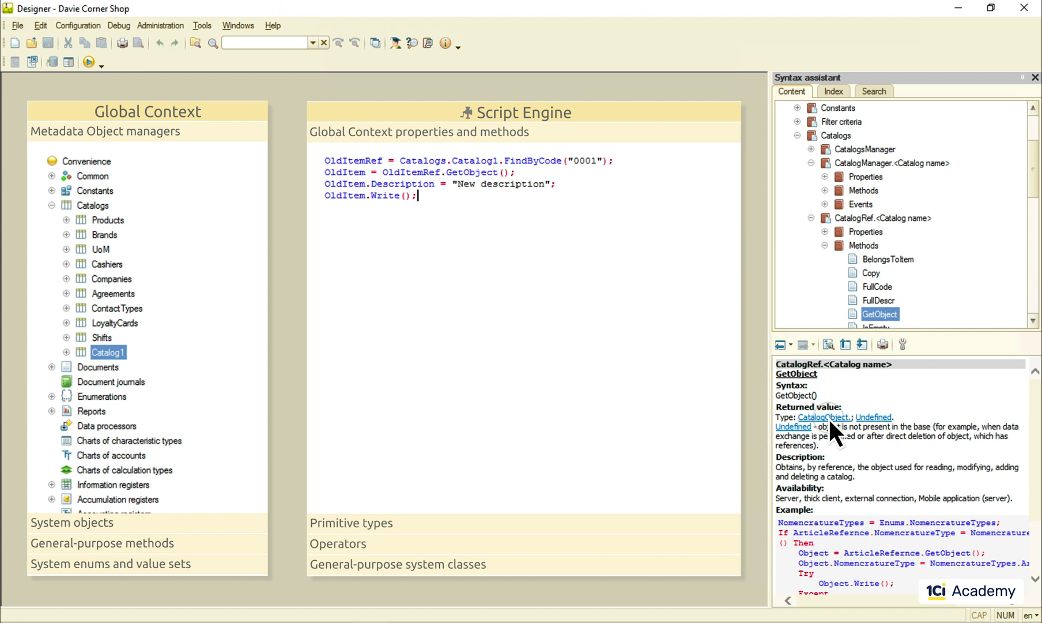
pyautogui.click(829, 416)
# - Collapse the CatalogRef methods list to bring CatalogObject.<Catalog name> into view
pyautogui.click(829, 344)
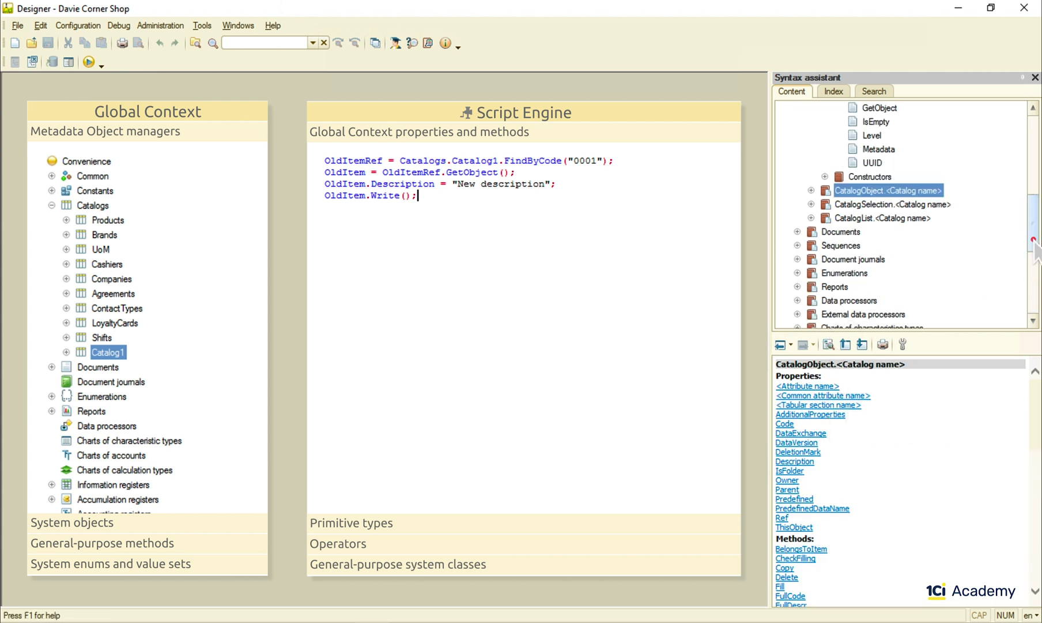
pyautogui.scroll(3, 1035, 209)
pyautogui.click(825, 177)
pyautogui.moveTo(1035, 193); pyautogui.dragTo(1038, 182)
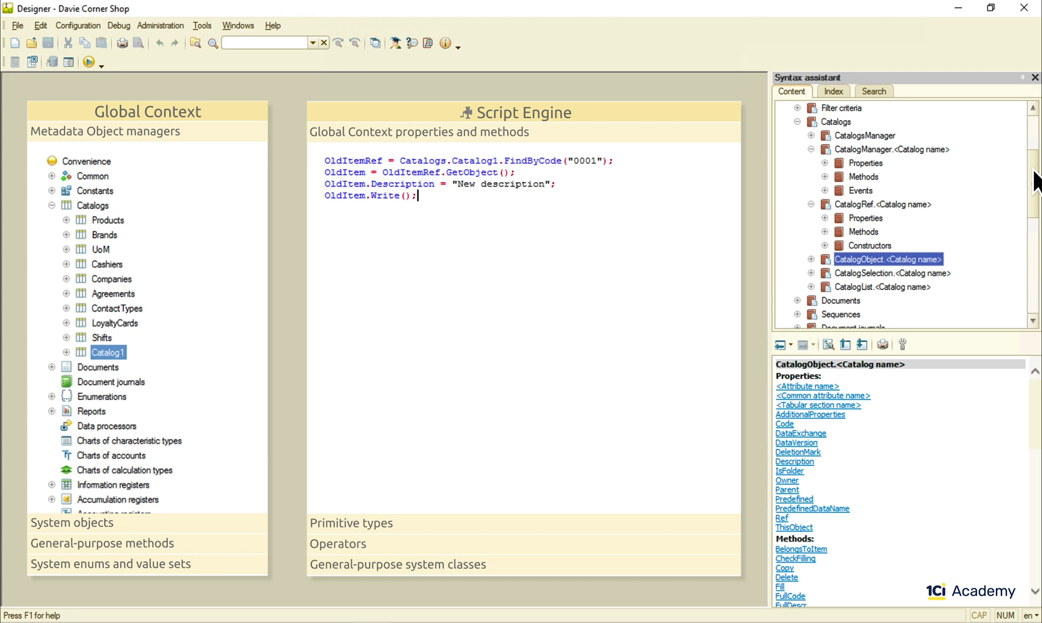
# - Browse CatalogObject.<Catalog name>'s properties, then its methods down through Lock, Unlock and Write
pyautogui.click(811, 259)
pyautogui.click(825, 273)
pyautogui.moveTo(1035, 174); pyautogui.dragTo(1035, 196)
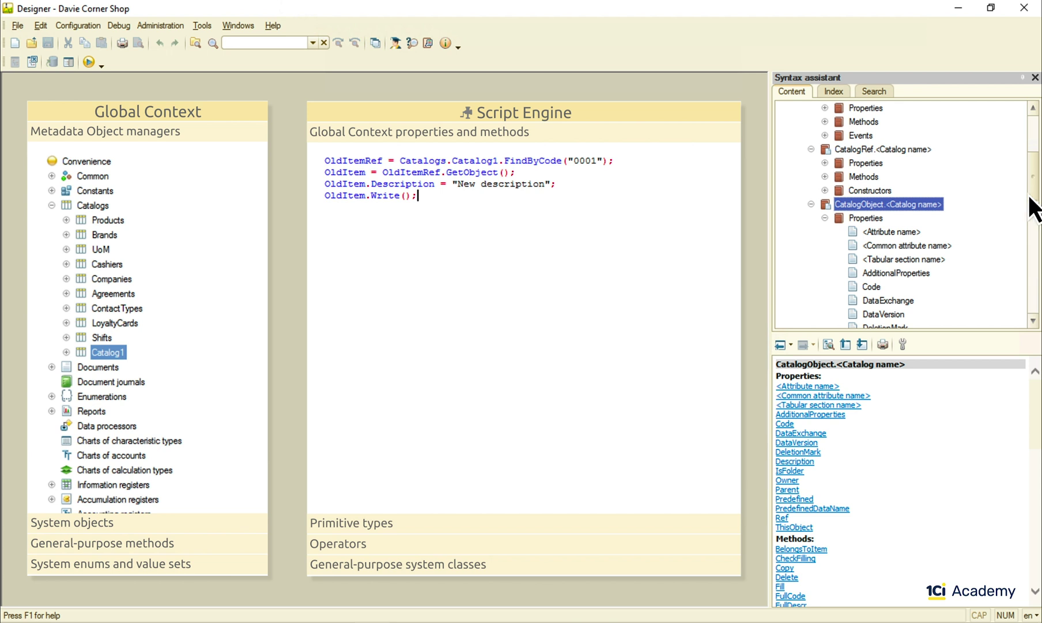
pyautogui.click(825, 218)
pyautogui.click(825, 232)
pyautogui.moveTo(1036, 190); pyautogui.dragTo(1037, 242)
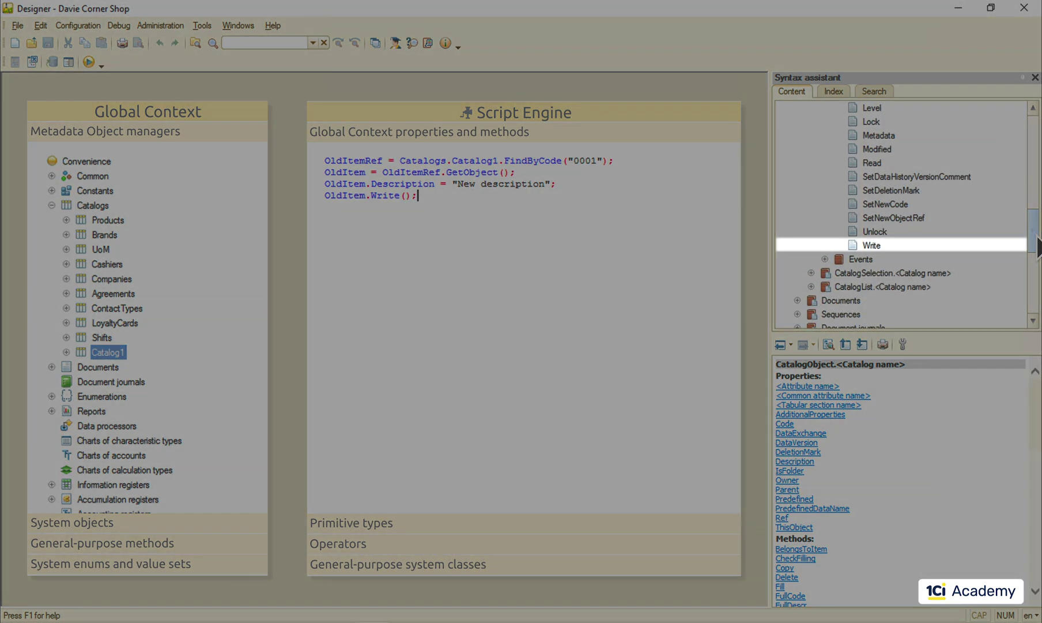